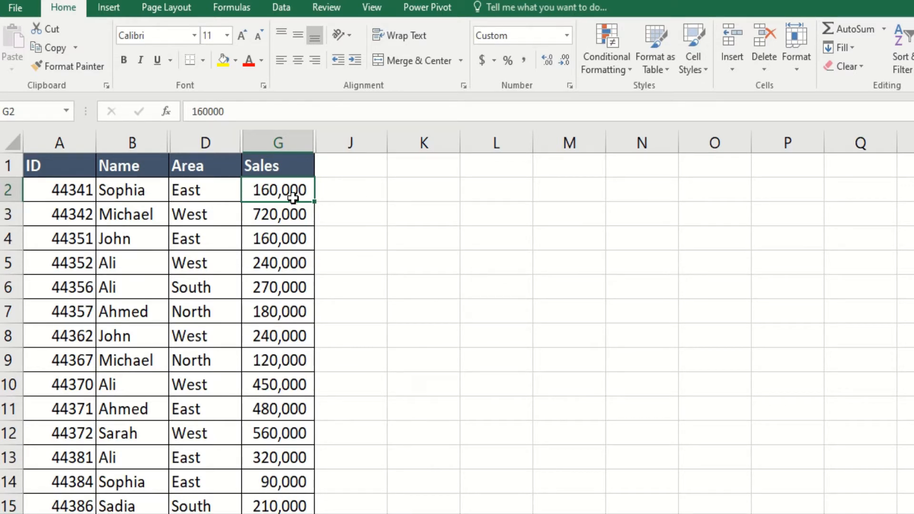
- Add the column header Rank in J1, next to the Sales column
{"action": "left_click_drag", "start_coordinate": [295, 188], "coordinate": [279, 497]}
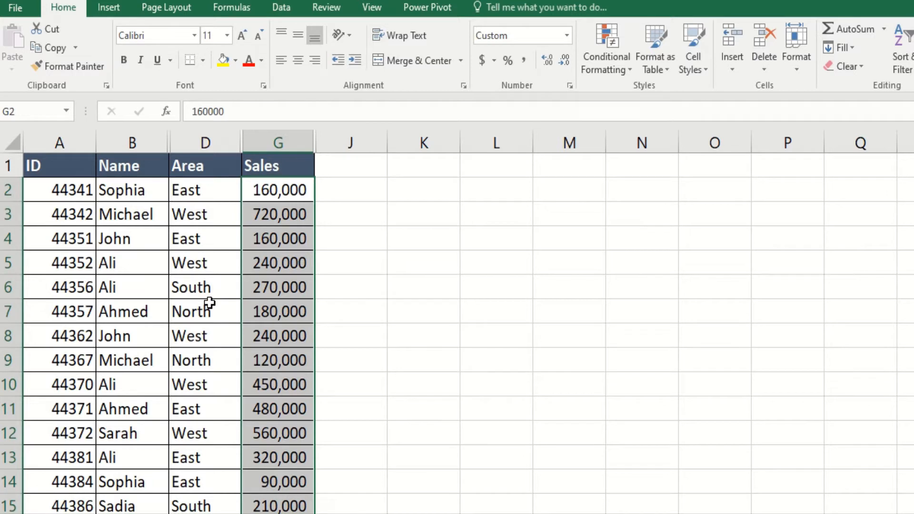
{"action": "left_click", "coordinate": [357, 193]}
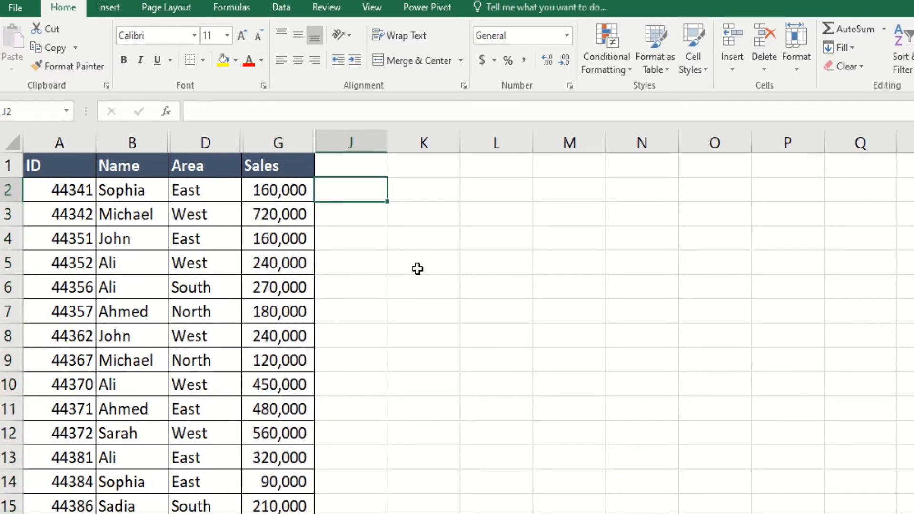
{"action": "key", "text": "Up"}
{"action": "type", "text": "R"}
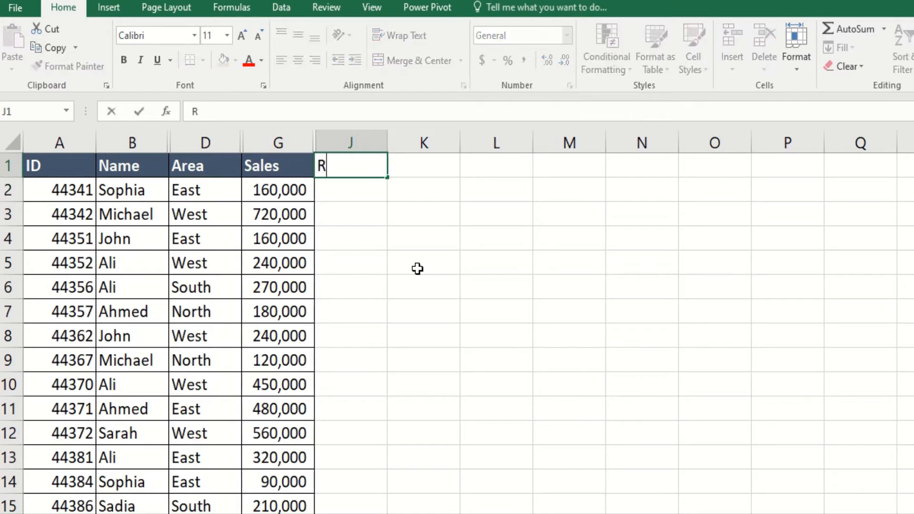
{"action": "type", "text": "ank"}
{"action": "key", "text": "Return"}
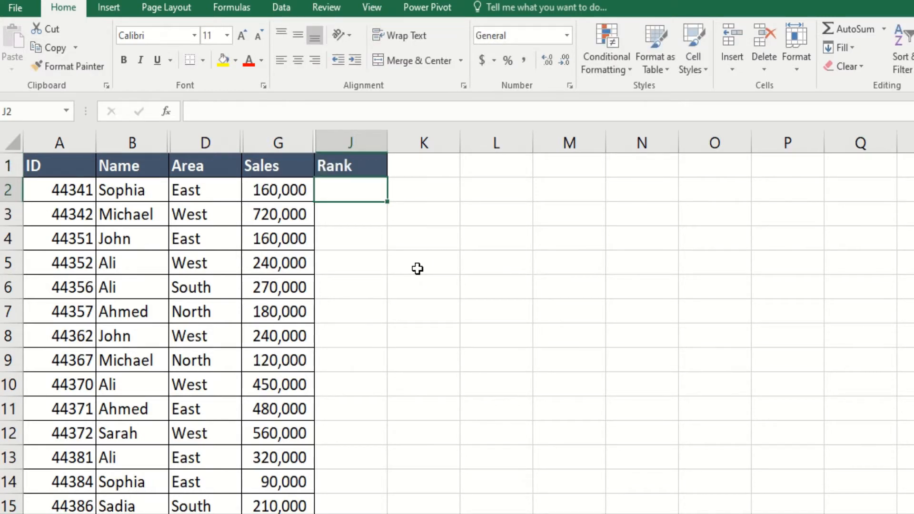
{"action": "key", "text": "Left"}
{"action": "key", "text": "shift+Down"}
{"action": "key", "text": "shift+Down"}
{"action": "key", "text": "shift+Down"}
{"action": "key", "text": "shift+Down"}
{"action": "key", "text": "shift+Down"}
{"action": "key", "text": "shift+Down"}
{"action": "key", "text": "shift+Down"}
{"action": "key", "text": "shift+Down"}
{"action": "key", "text": "shift+Down"}
{"action": "key", "text": "shift+Down"}
{"action": "key", "text": "shift+Down"}
{"action": "key", "text": "shift+Down"}
{"action": "key", "text": "shift+Down"}
{"action": "key", "text": "shift+Down"}
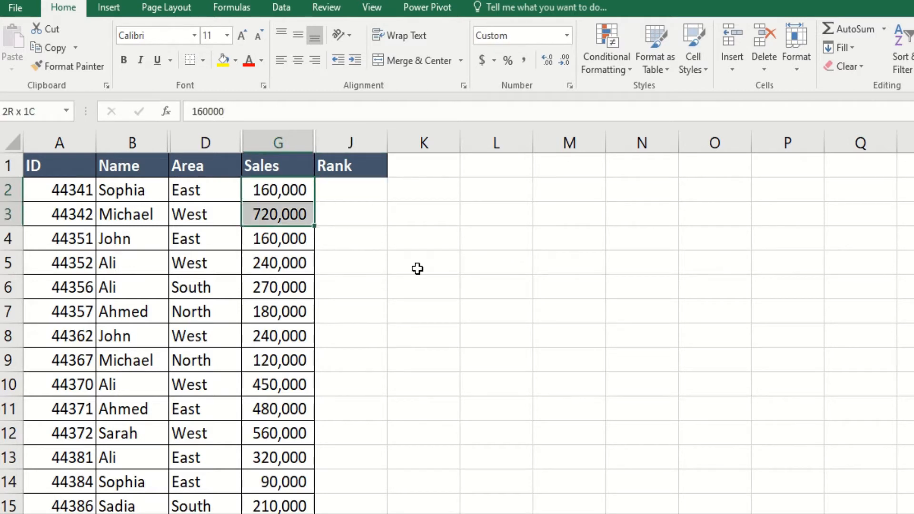
{"action": "key", "text": "shift+Up"}
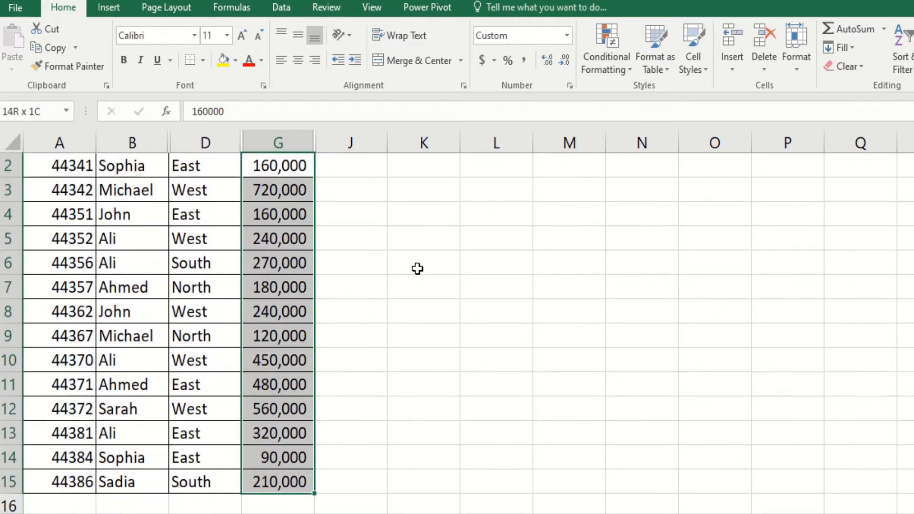
{"action": "left_click", "coordinate": [902, 69]}
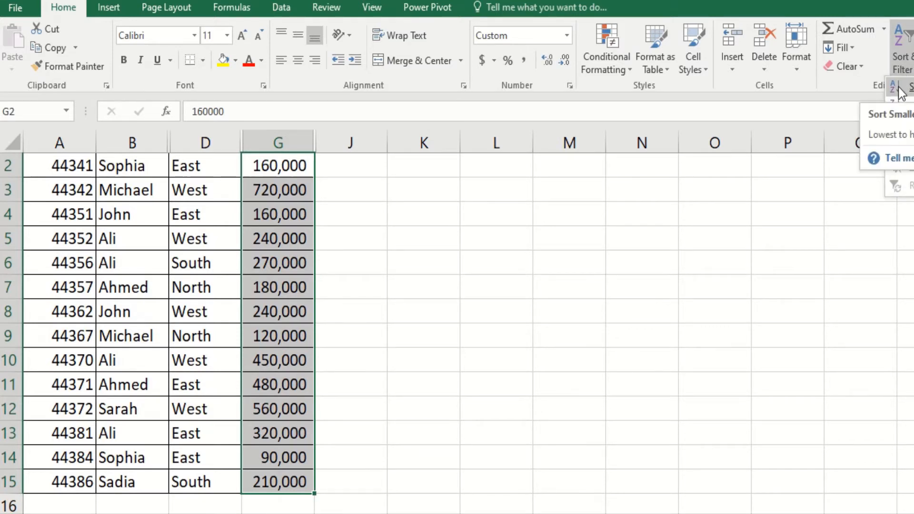
{"action": "left_click", "coordinate": [901, 88]}
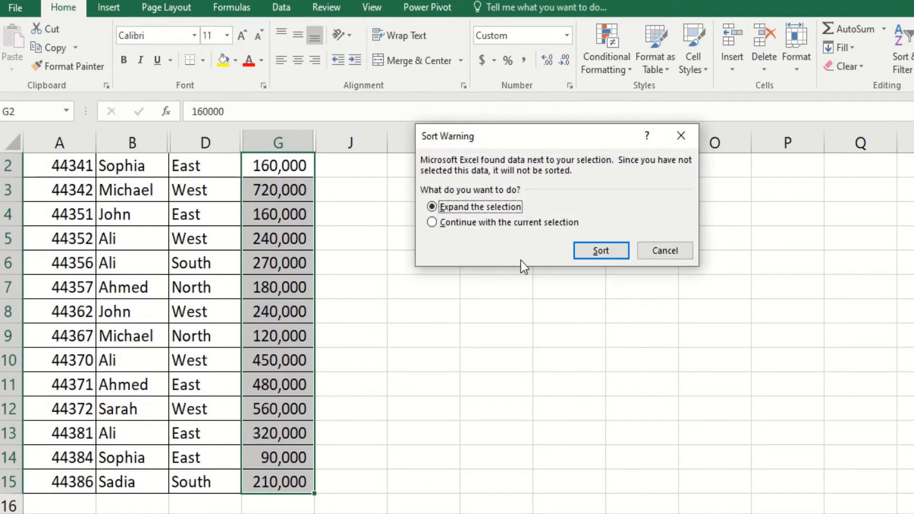
{"action": "left_click", "coordinate": [658, 250]}
{"action": "left_click", "coordinate": [320, 266]}
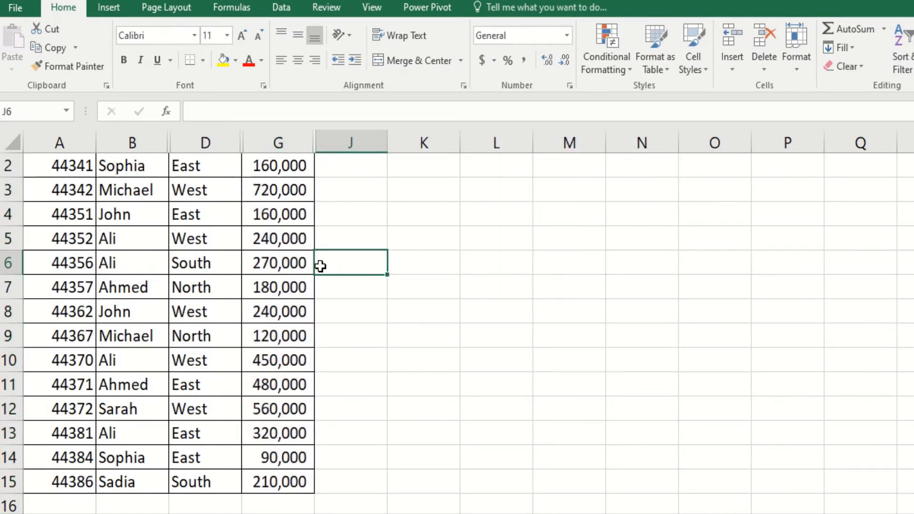
- Enter =RANK.EQ(G2,G:G,0) in J2 to rank the first sales value in descending order
{"action": "key", "text": "Up"}
{"action": "key", "text": "Up"}
{"action": "key", "text": "Up"}
{"action": "key", "text": "Up"}
{"action": "key", "text": "Up"}
{"action": "key", "text": "Down"}
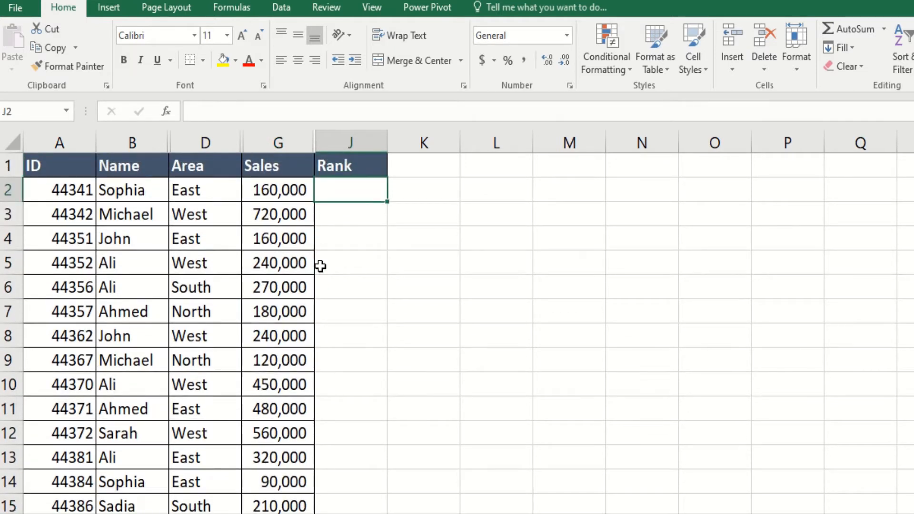
{"action": "type", "text": "="}
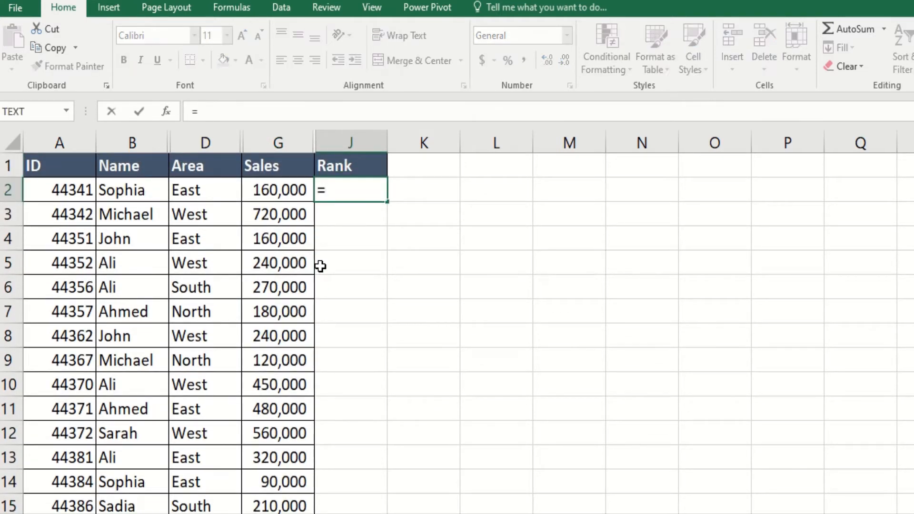
{"action": "type", "text": "rank"}
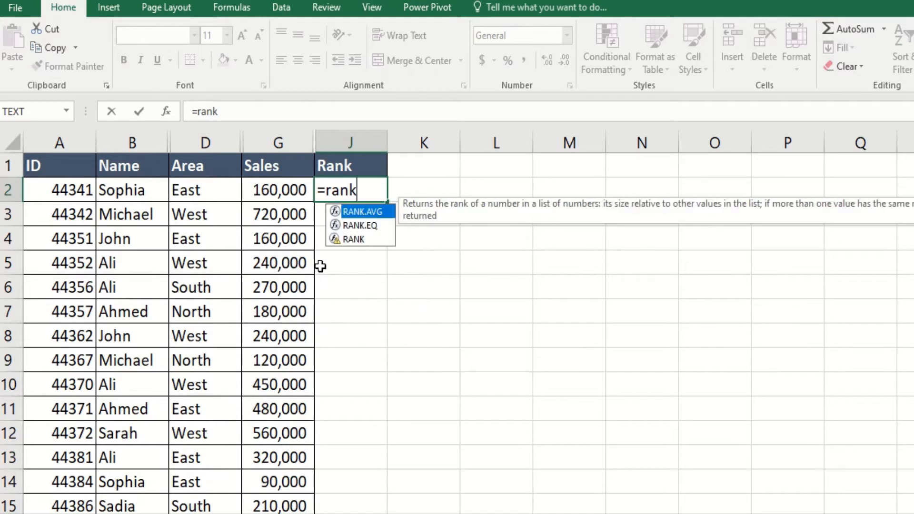
{"action": "type", "text": ".eq"}
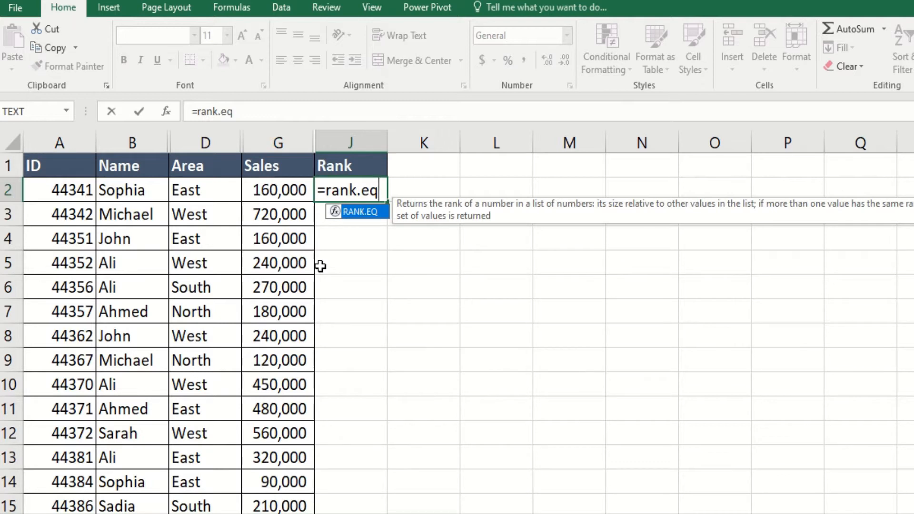
{"action": "type", "text": "("}
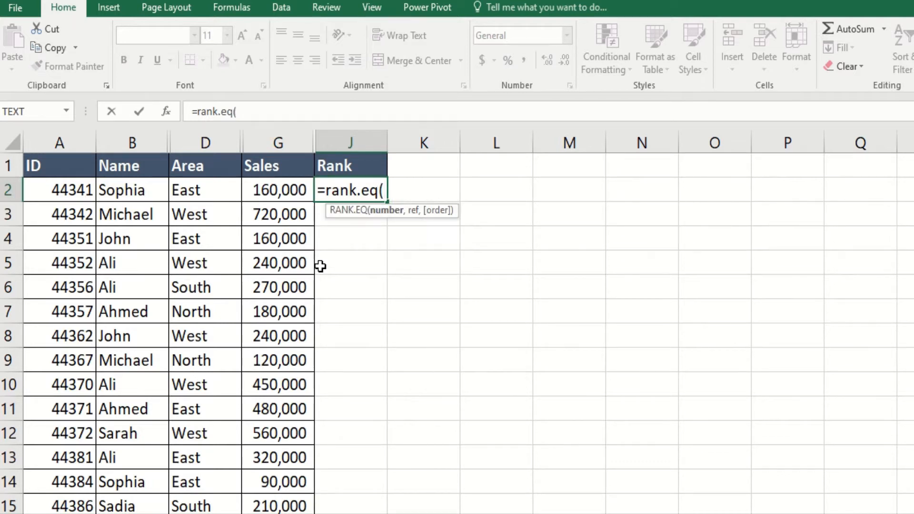
{"action": "left_click", "coordinate": [285, 190]}
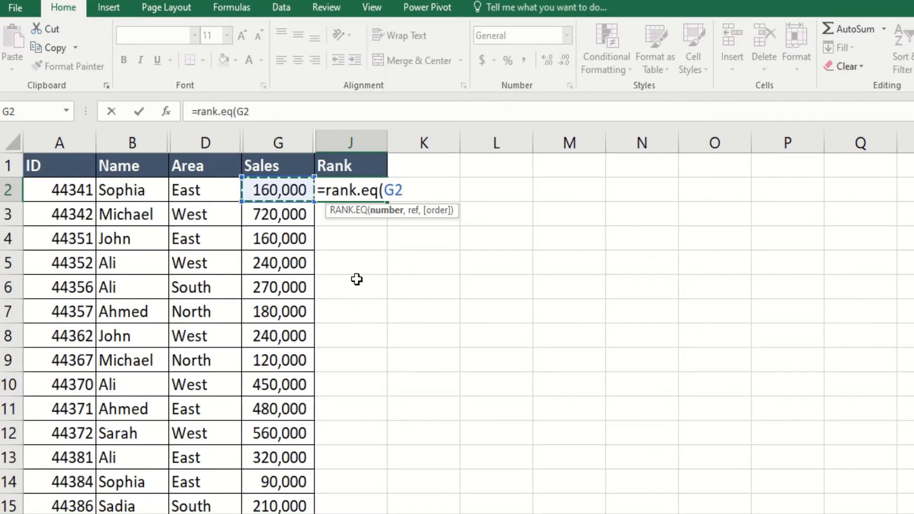
{"action": "type", "text": ","}
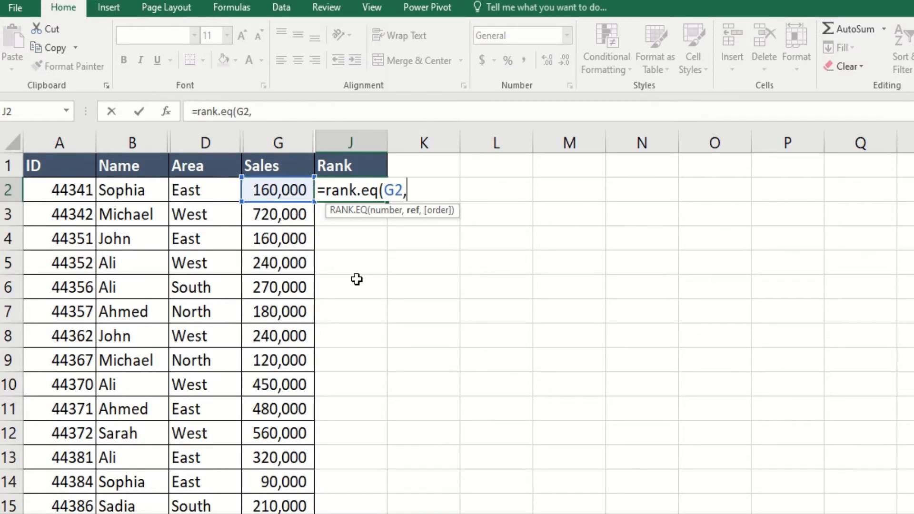
{"action": "left_click", "coordinate": [278, 143]}
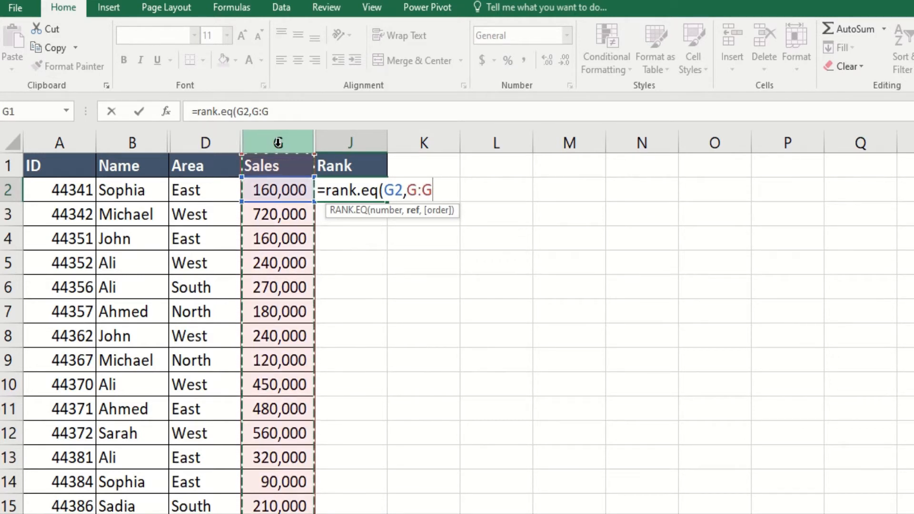
{"action": "type", "text": ","}
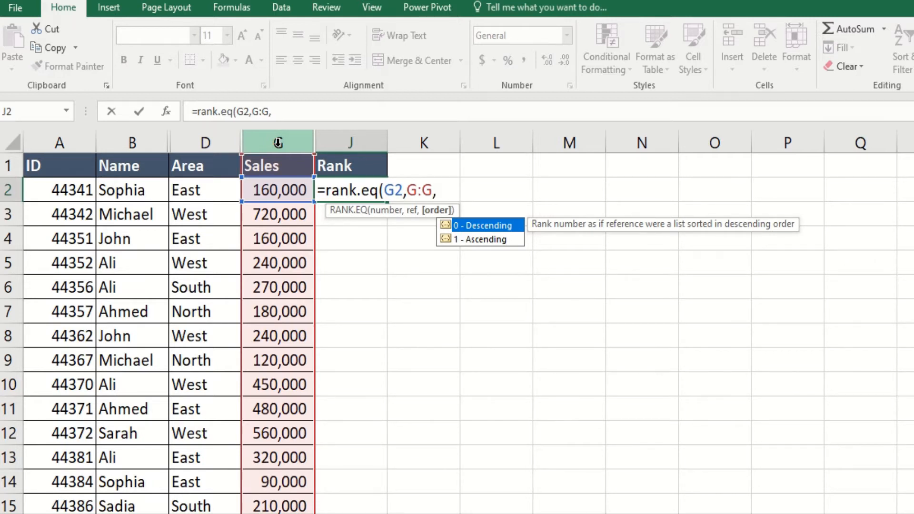
{"action": "type", "text": "0)"}
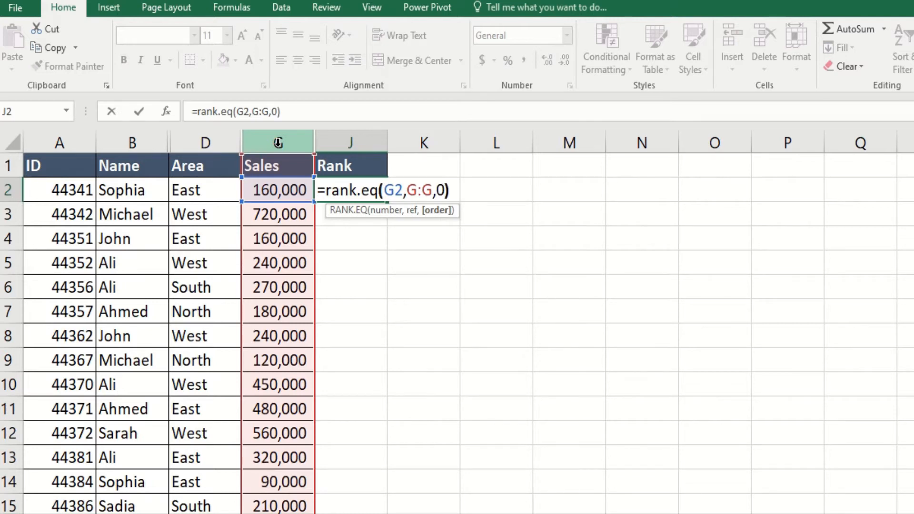
{"action": "key", "text": "Return"}
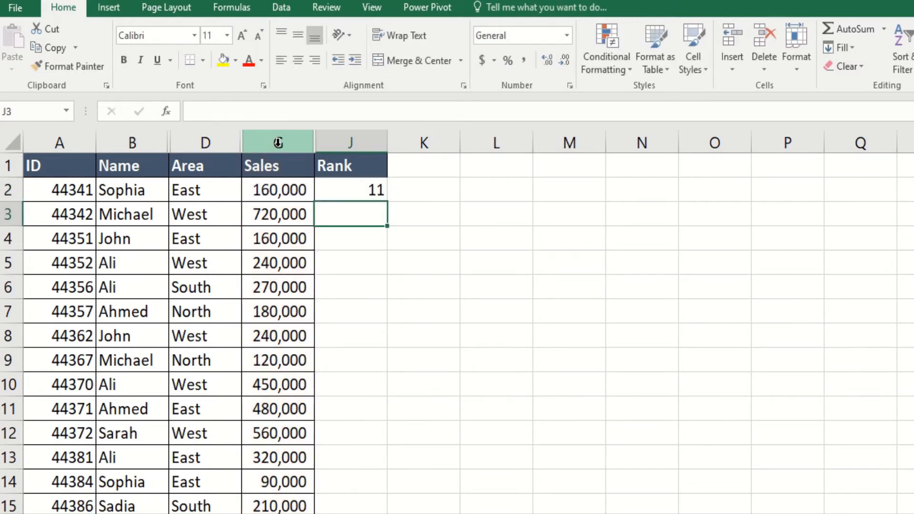
- Fill the RANK.EQ formula from J2 down to J15 and compare the ranks with the sales values
{"action": "key", "text": "Up"}
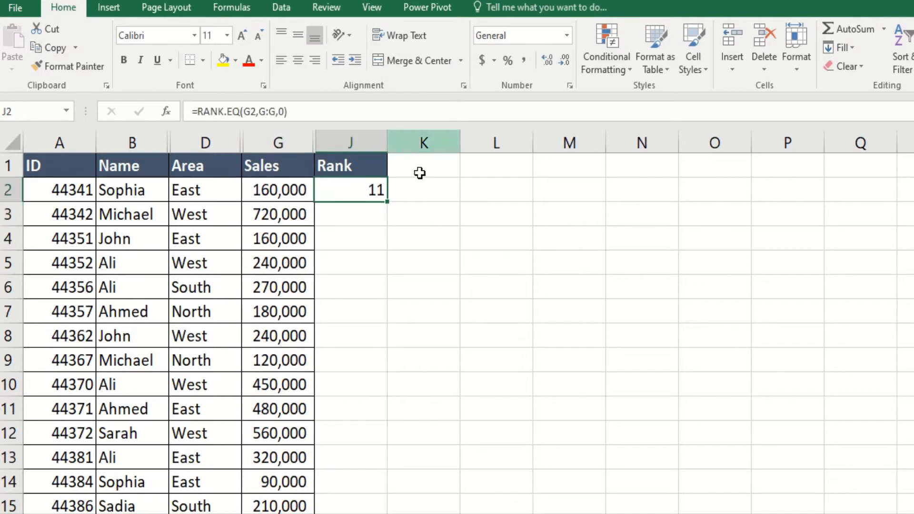
{"action": "double_click", "coordinate": [388, 203]}
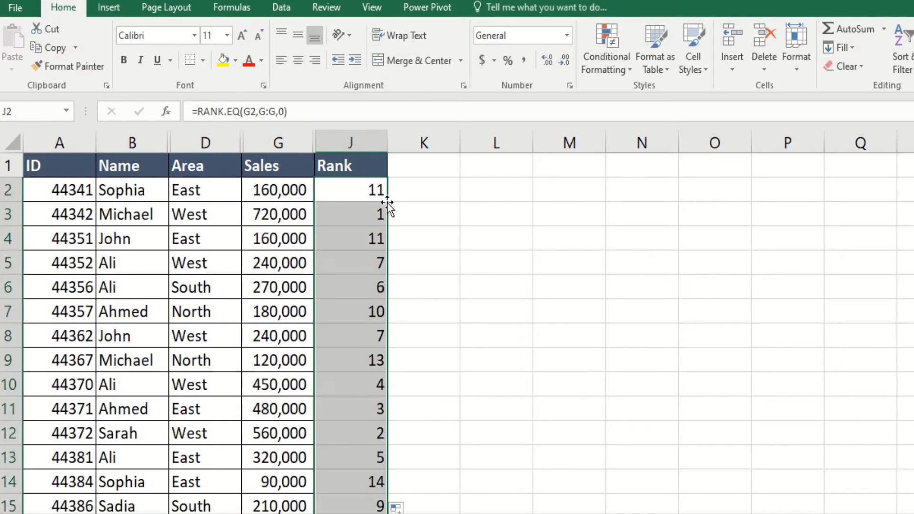
{"action": "left_click", "coordinate": [361, 221]}
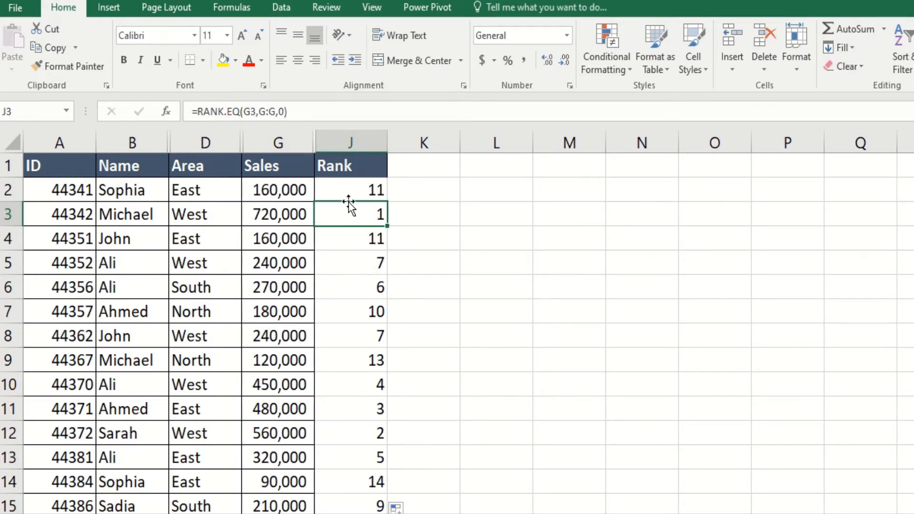
{"action": "left_click", "coordinate": [284, 217]}
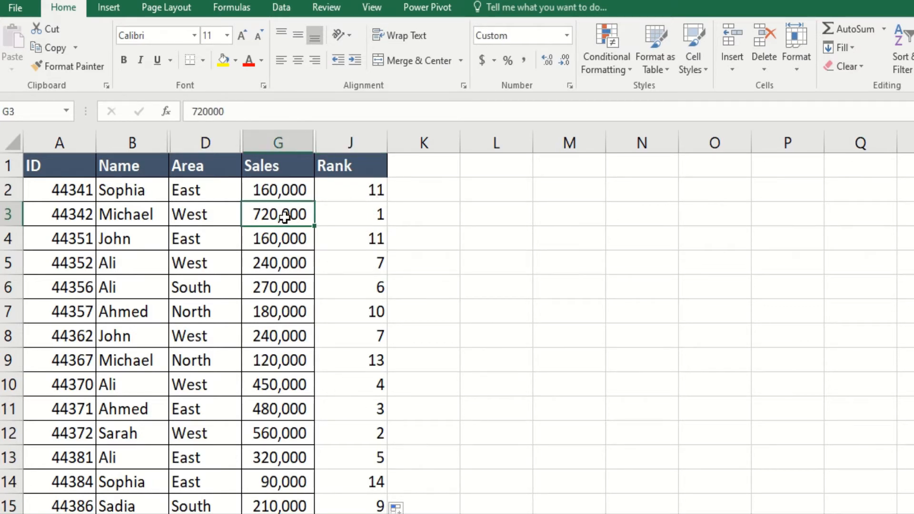
{"action": "key", "text": "Down"}
{"action": "key", "text": "Down"}
{"action": "key", "text": "Down"}
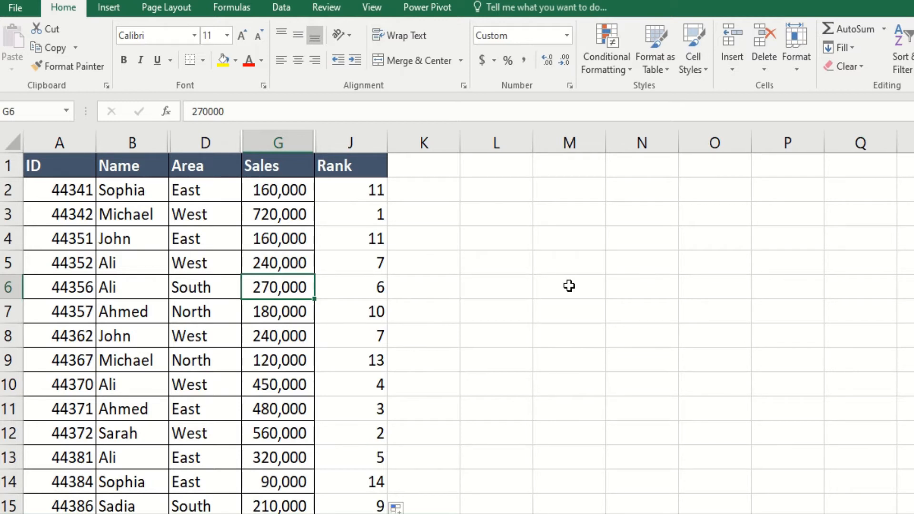
- Enter =MAX(G2:G15) in L2 to return the highest sales value
{"action": "left_click", "coordinate": [482, 191]}
{"action": "type", "text": "="}
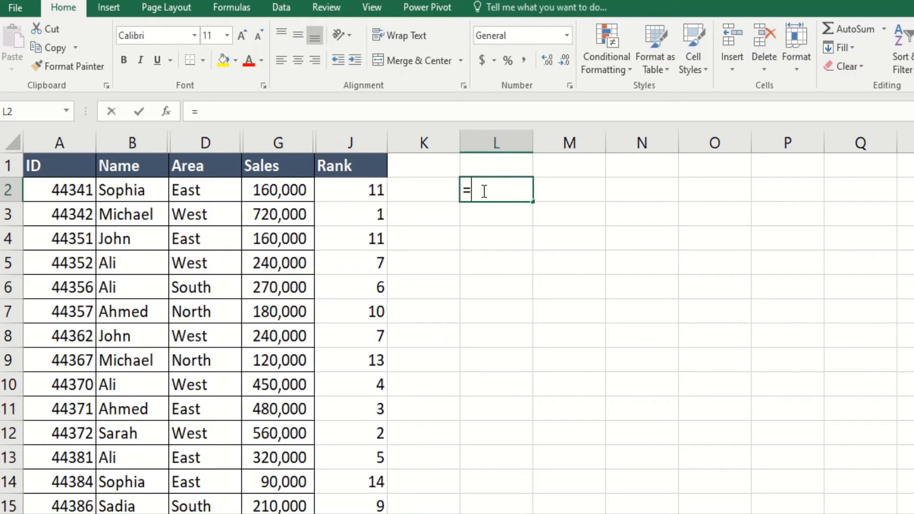
{"action": "type", "text": "ma"}
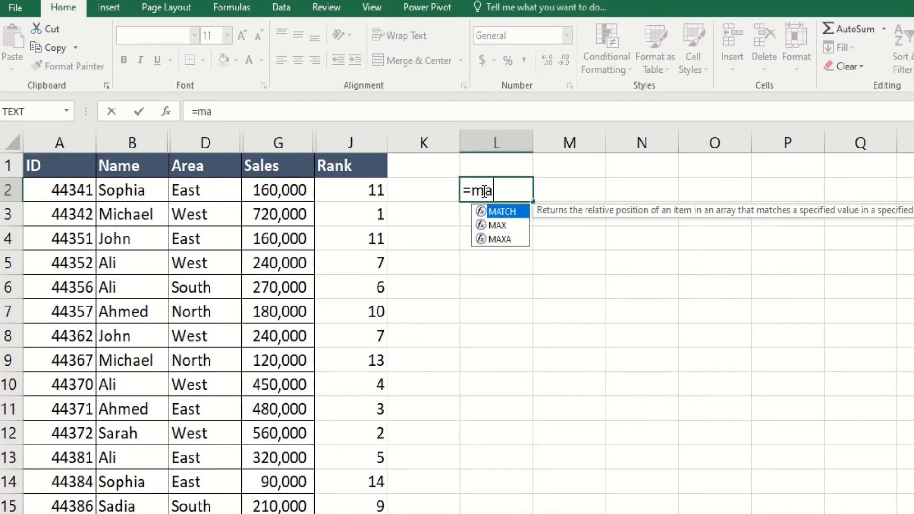
{"action": "type", "text": "x"}
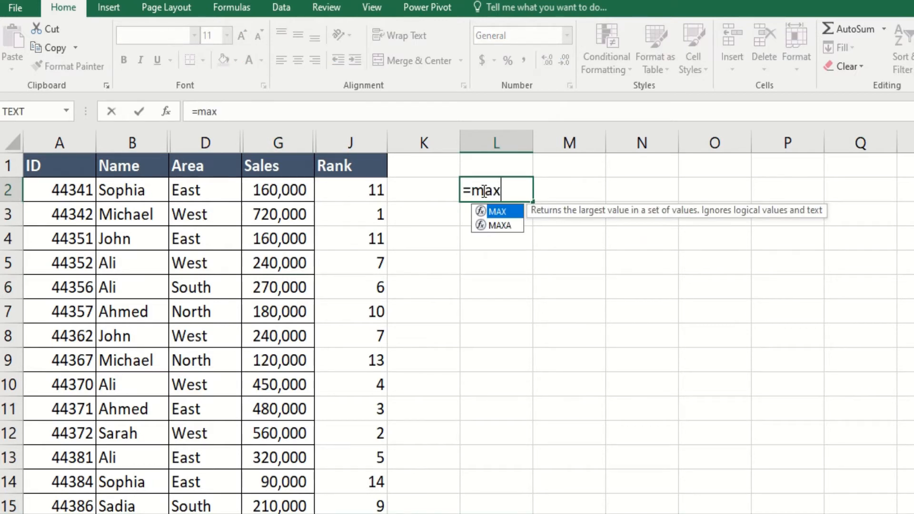
{"action": "type", "text": "("}
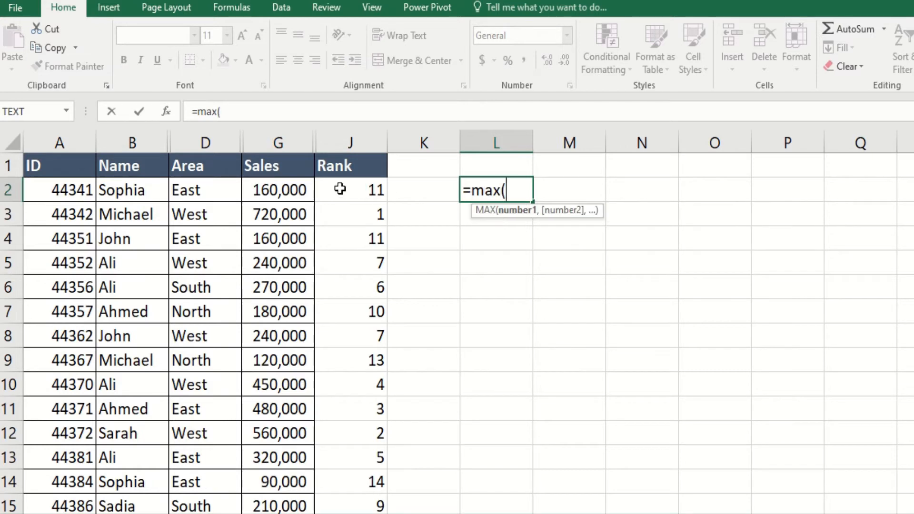
{"action": "left_click", "coordinate": [274, 190]}
{"action": "left_click_drag", "start_coordinate": [273, 192], "coordinate": [281, 440]}
{"action": "type", "text": ")"}
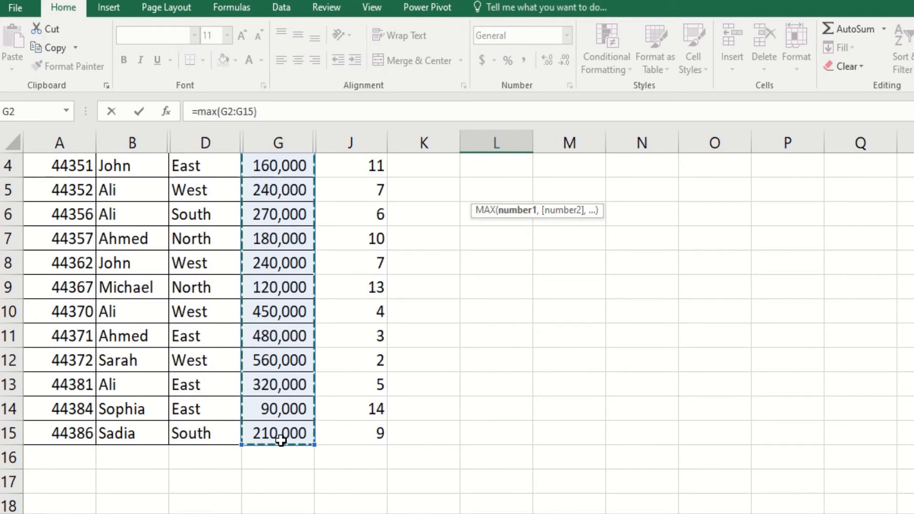
{"action": "key", "text": "Return"}
{"action": "key", "text": "Up"}
{"action": "key", "text": "Up"}
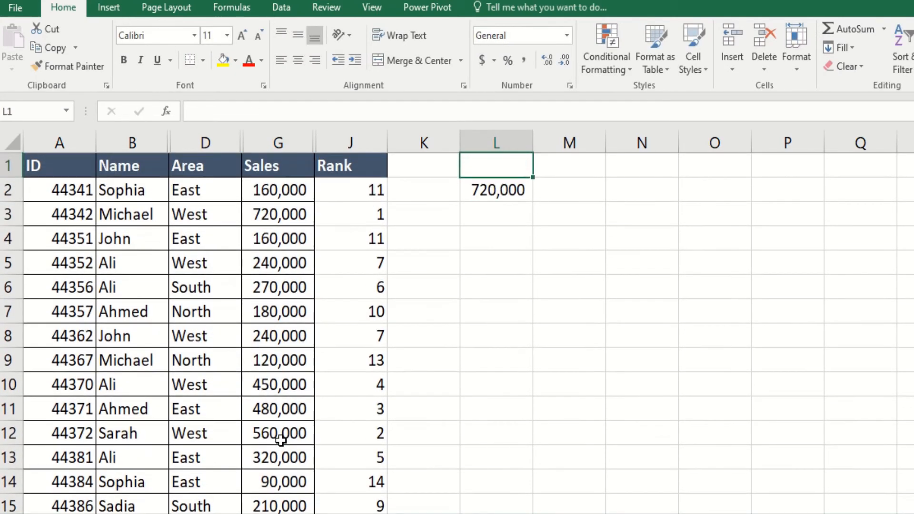
{"action": "key", "text": "Down"}
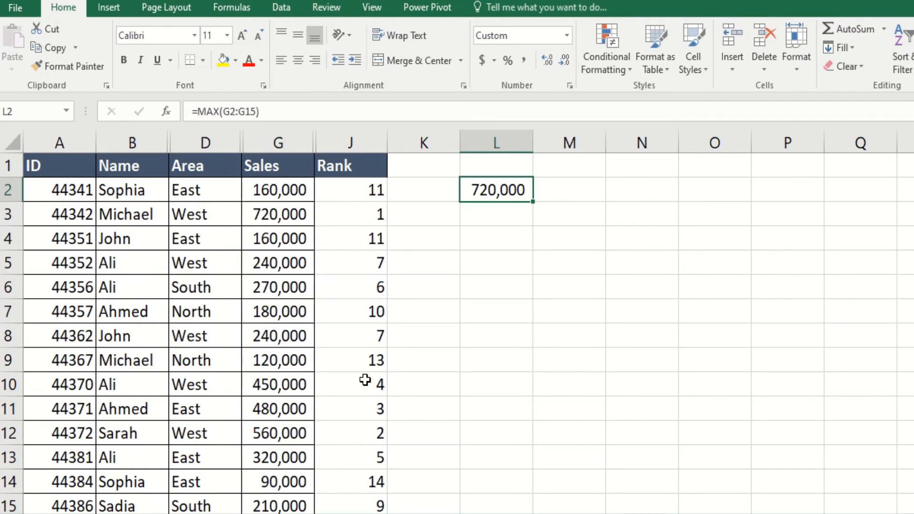
- Enter =LARGE(G:G,3) in L3 to return the third-largest sales value
{"action": "left_click", "coordinate": [491, 223]}
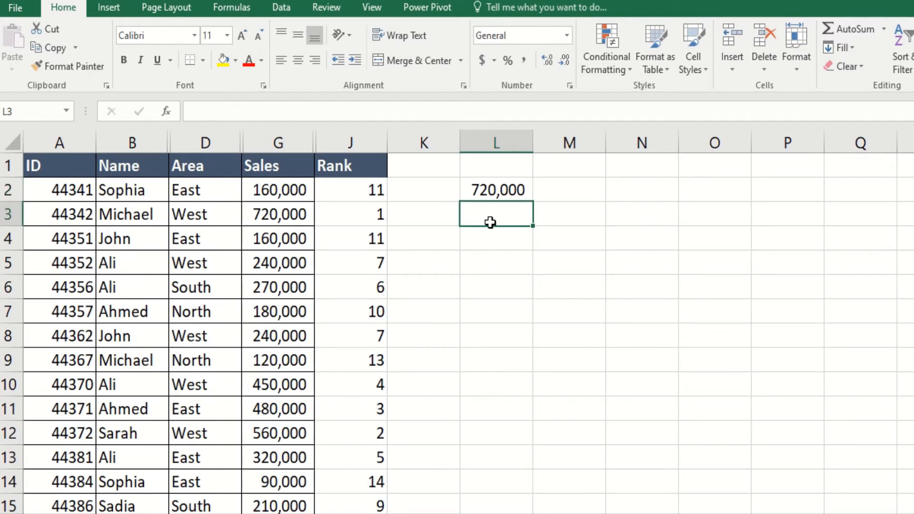
{"action": "type", "text": "="}
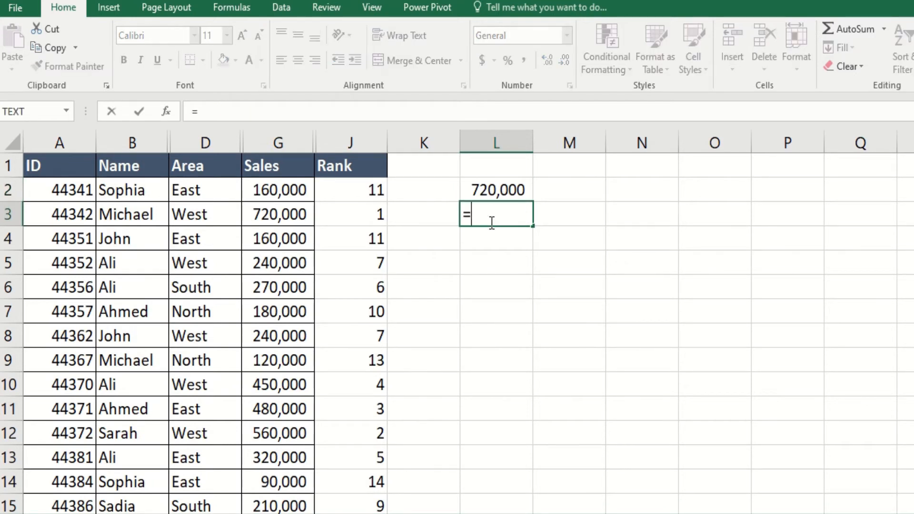
{"action": "type", "text": "large"}
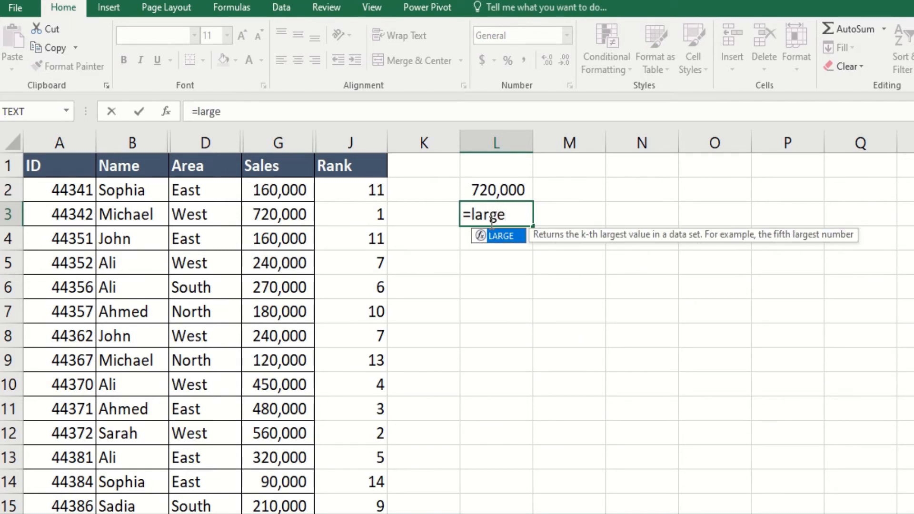
{"action": "type", "text": "("}
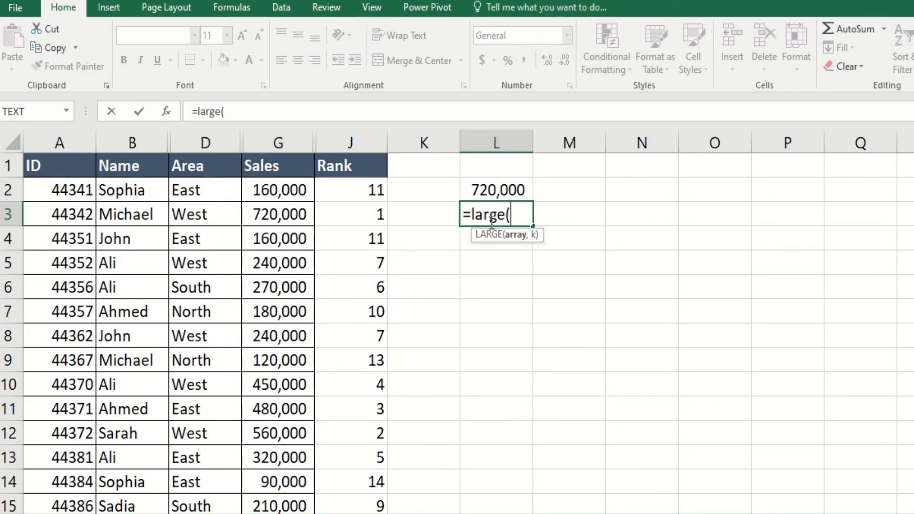
{"action": "left_click", "coordinate": [265, 139]}
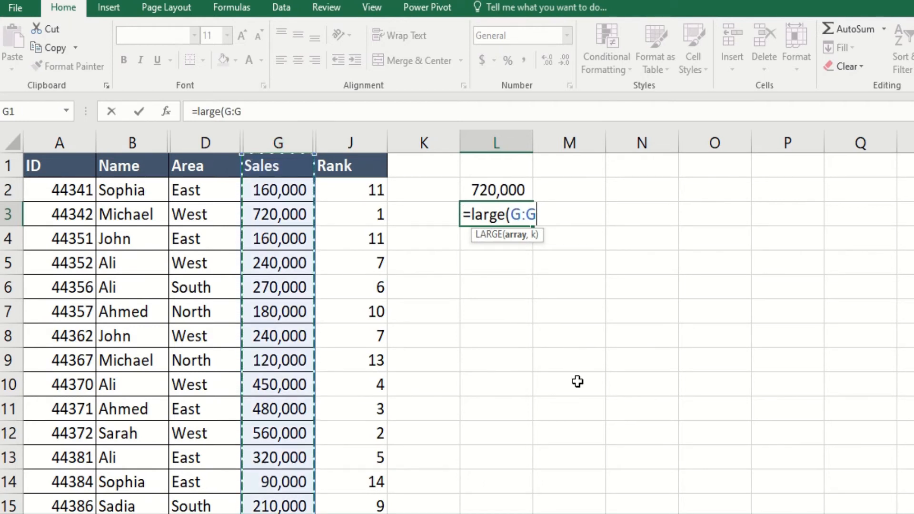
{"action": "type", "text": ","}
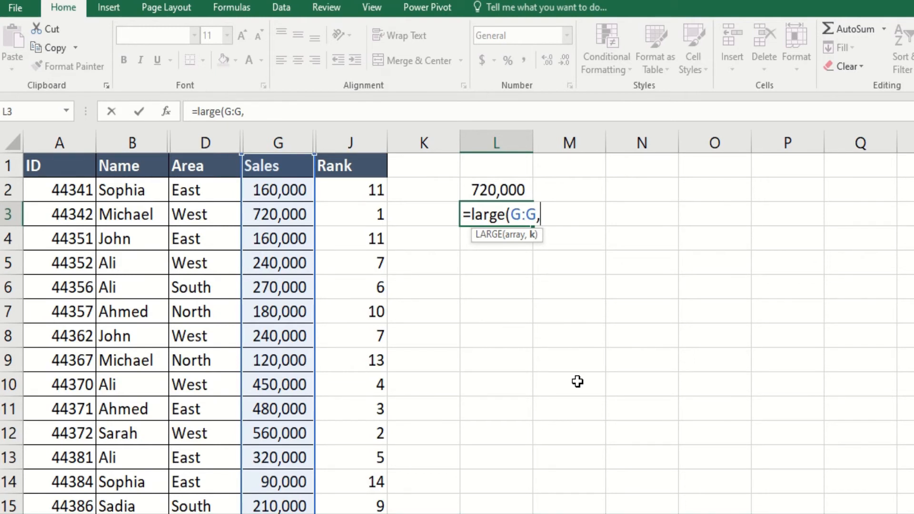
{"action": "type", "text": "3)"}
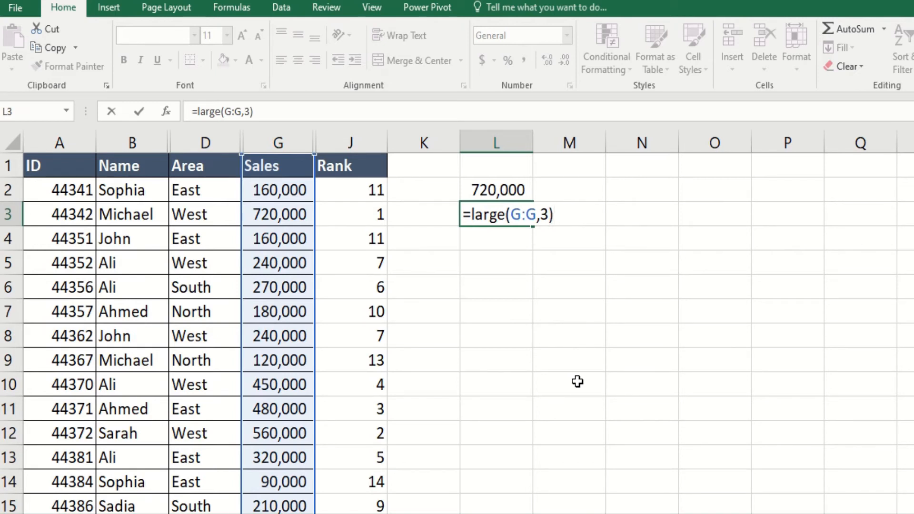
{"action": "key", "text": "Return"}
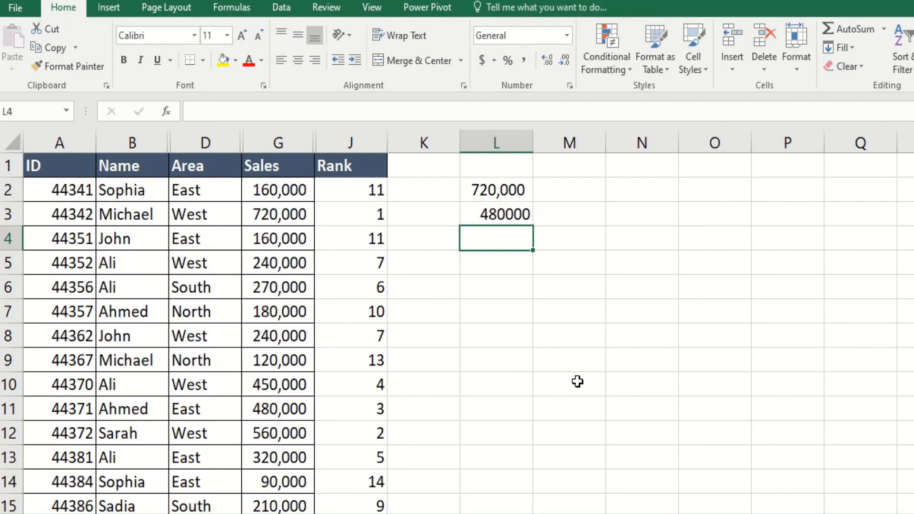
- Enter =MIN(G:G) in L4 to return the lowest sales value
{"action": "type", "text": "="}
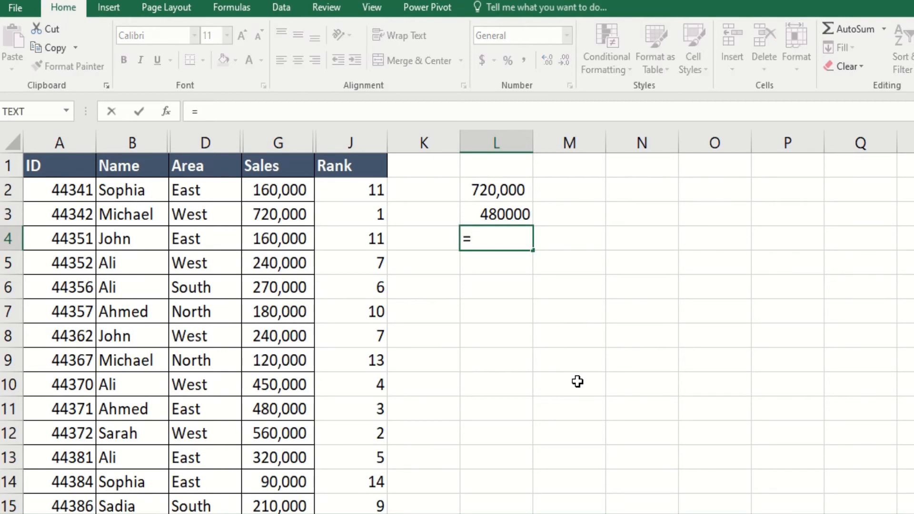
{"action": "type", "text": "min("}
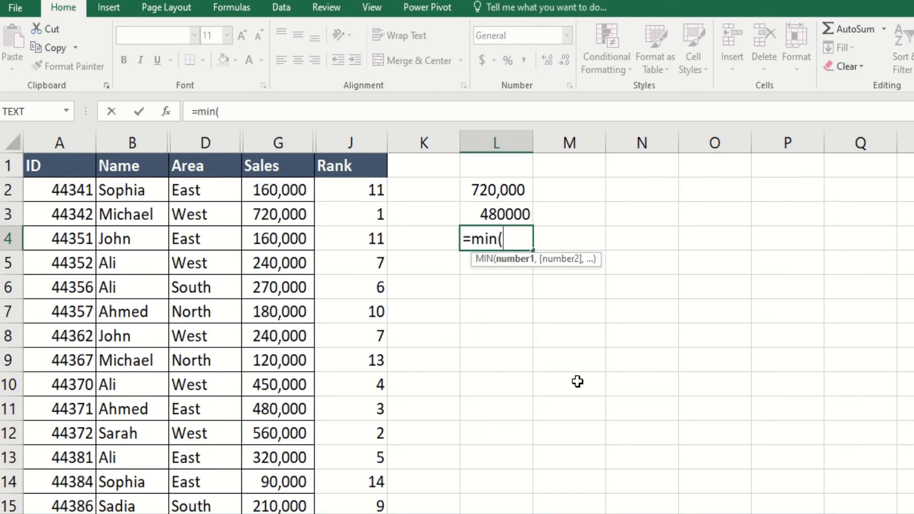
{"action": "left_click", "coordinate": [265, 137]}
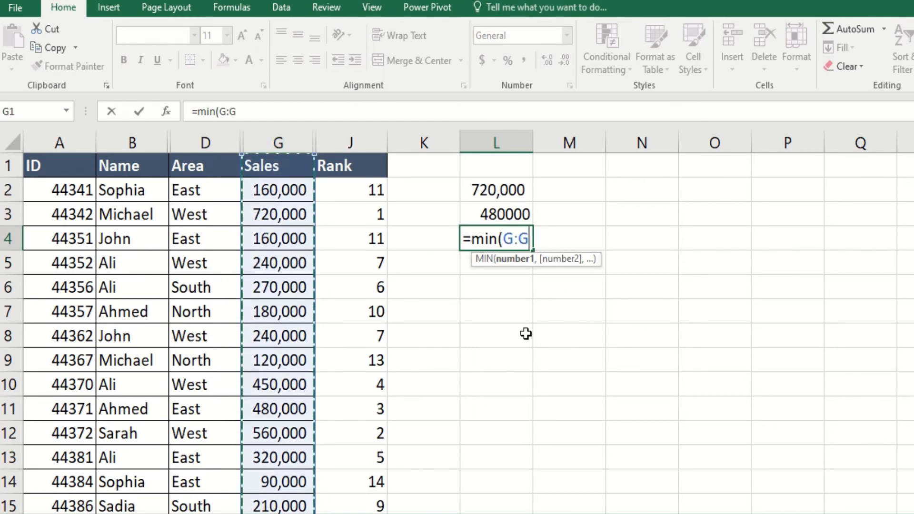
{"action": "type", "text": ")"}
{"action": "key", "text": "Return"}
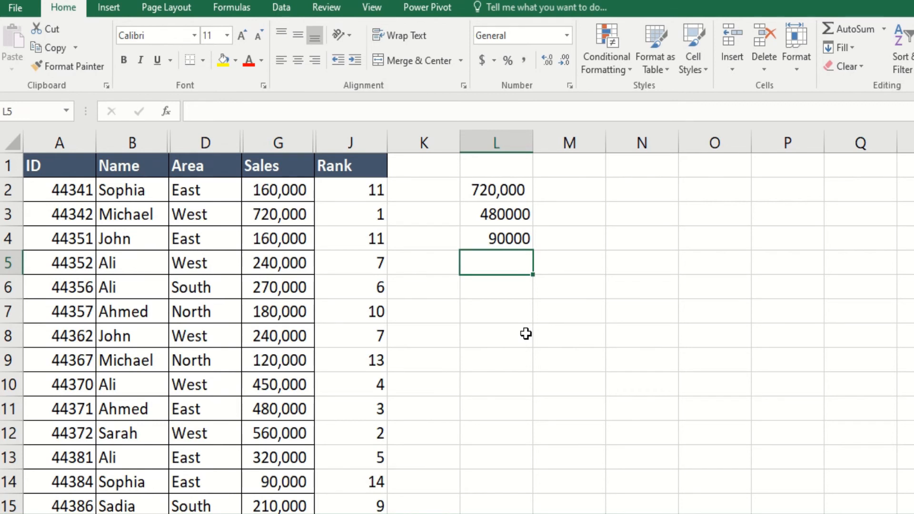
- Enter =SMALL(G:G,4) in L5 to return the fourth-smallest sales value, and select the LARGE result in L3
{"action": "type", "text": "=sm"}
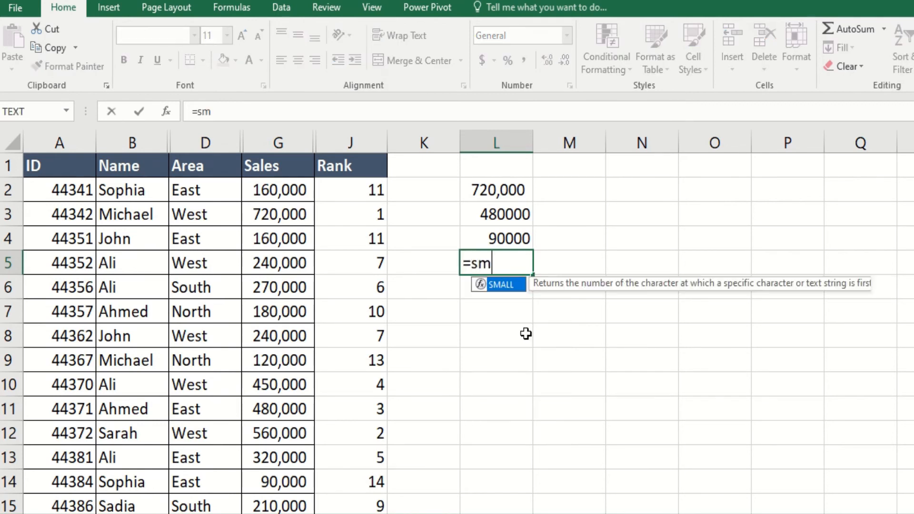
{"action": "type", "text": "all"}
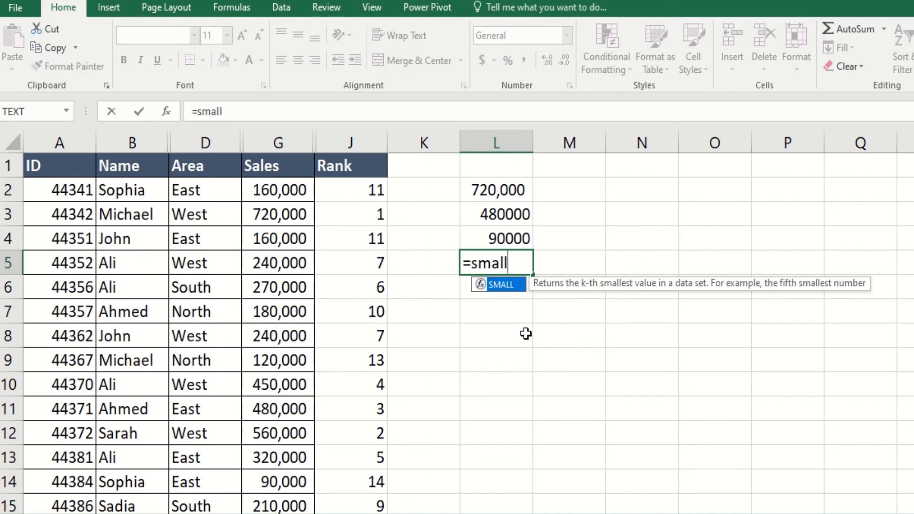
{"action": "type", "text": "("}
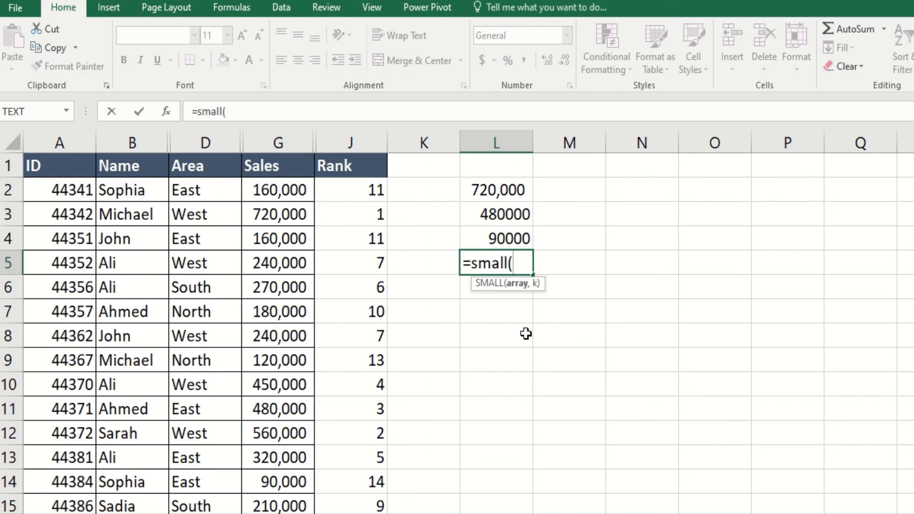
{"action": "left_click", "coordinate": [288, 143]}
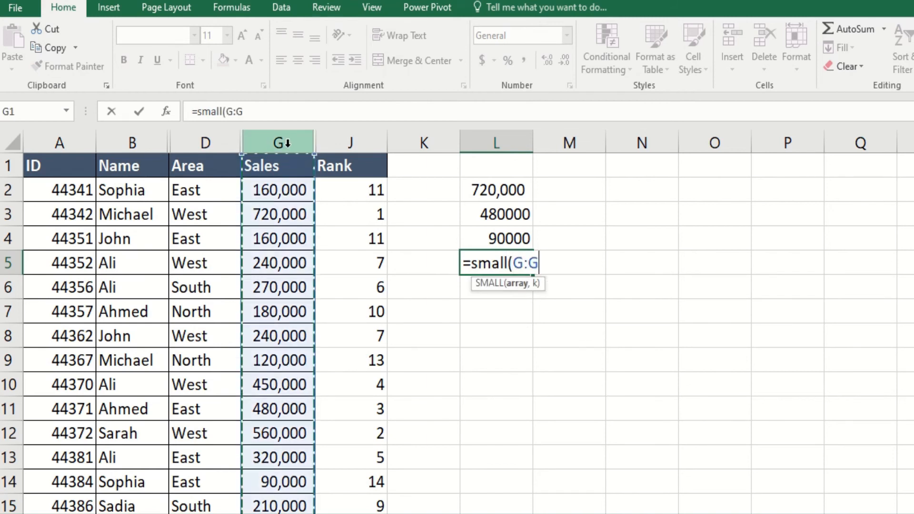
{"action": "type", "text": ","}
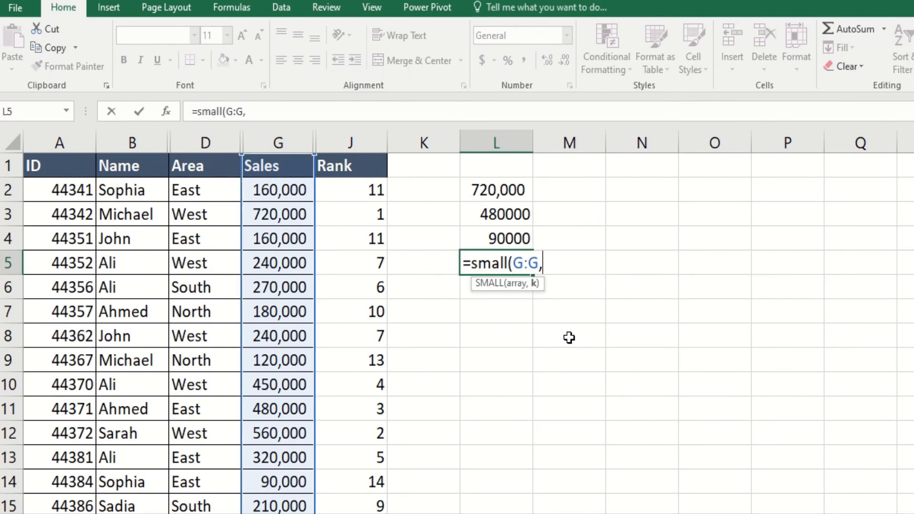
{"action": "type", "text": "4)"}
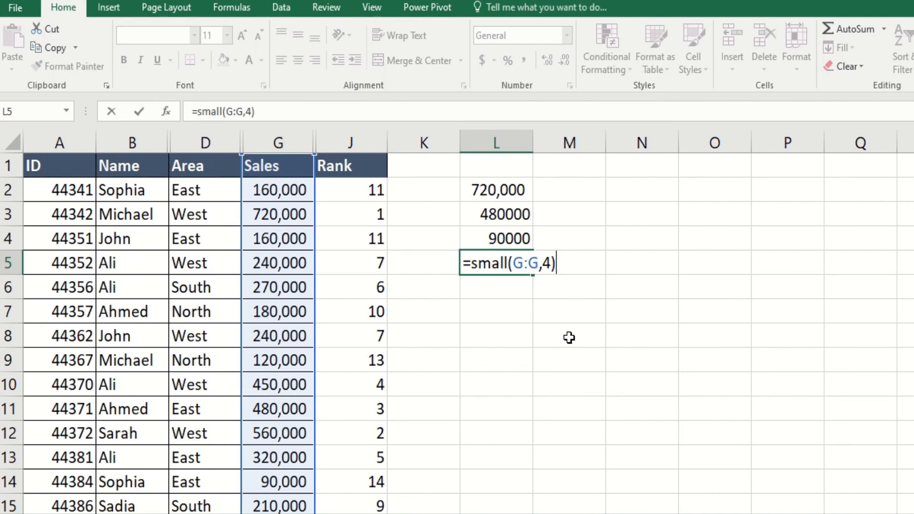
{"action": "key", "text": "Return"}
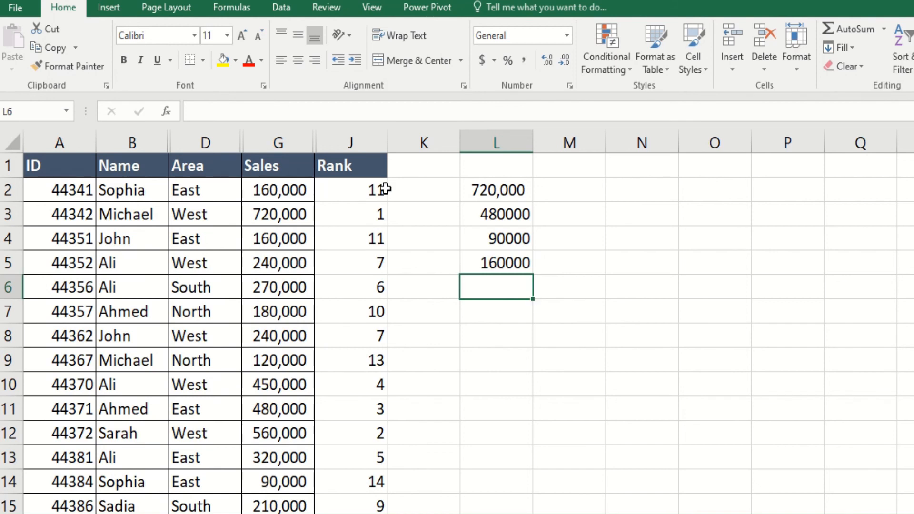
{"action": "left_click", "coordinate": [498, 215]}
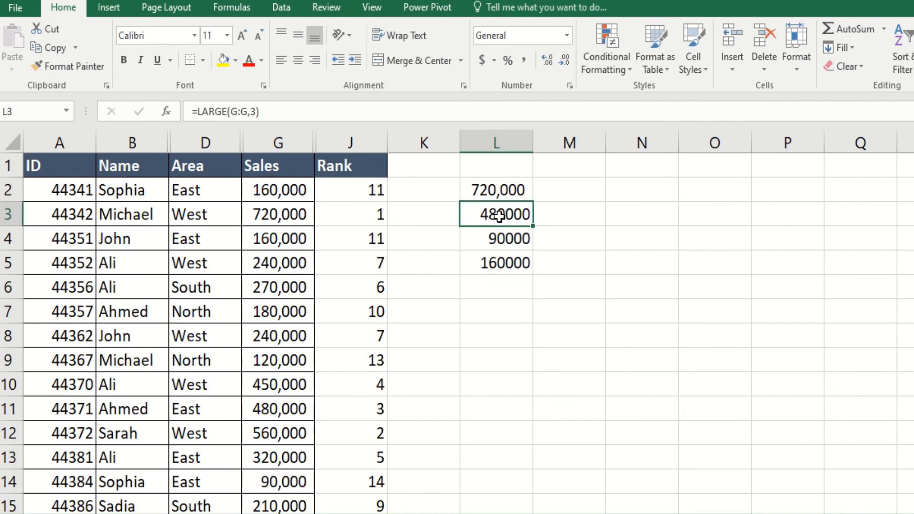